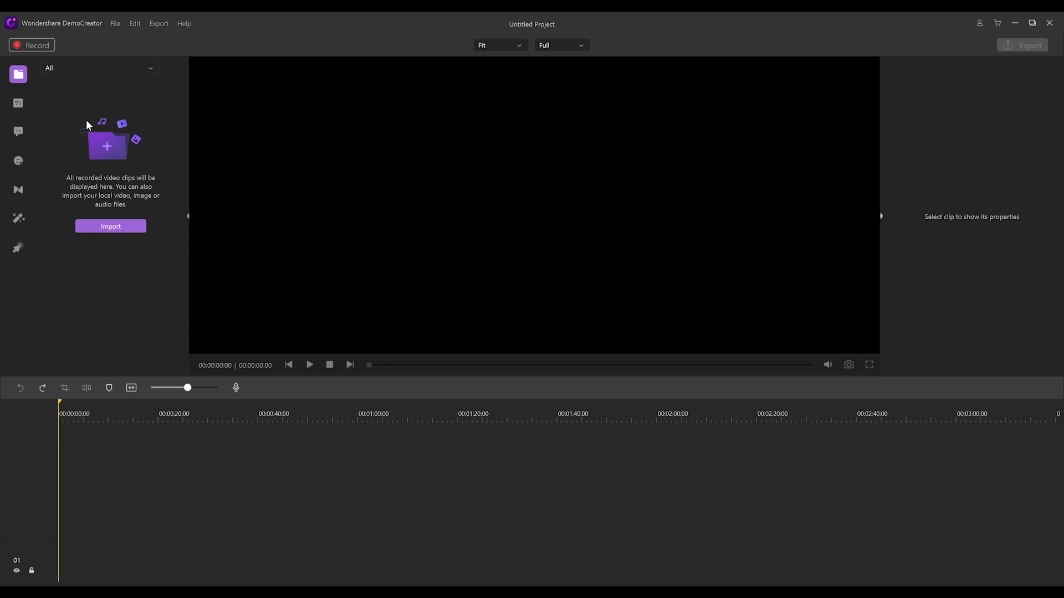
Step: Browse the title templates and check the category list, leaving All selected
left_click(22, 104)
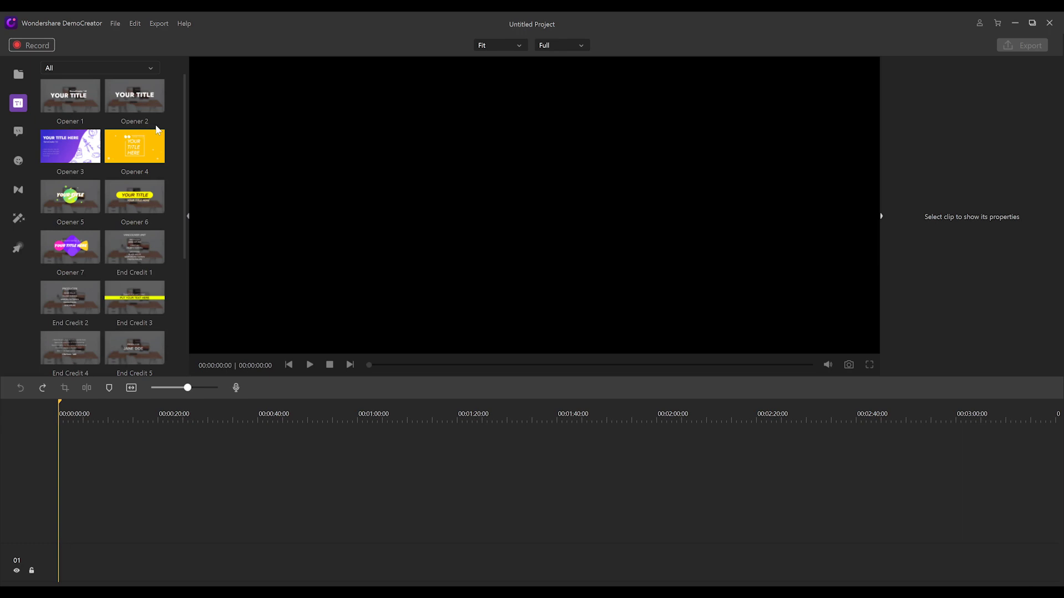
scroll(162, 145, "down", 4)
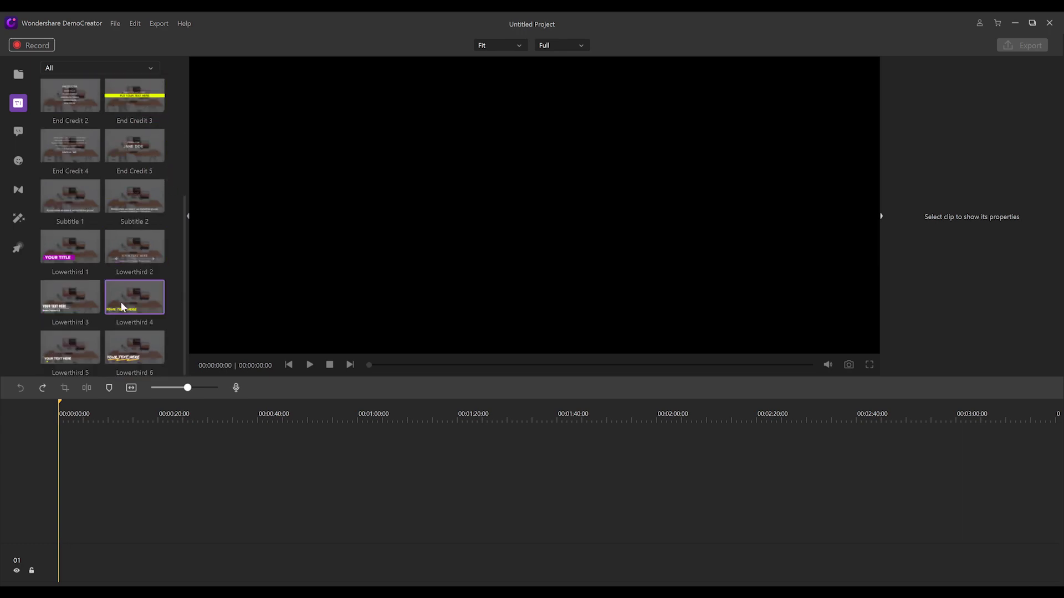
scroll(121, 305, "up", 4)
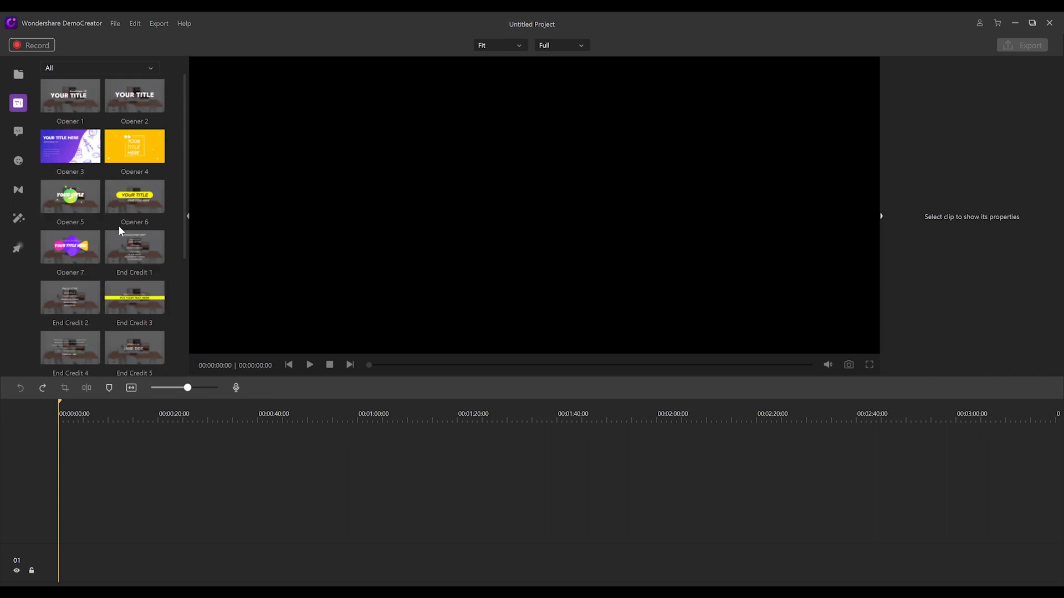
left_click(101, 66)
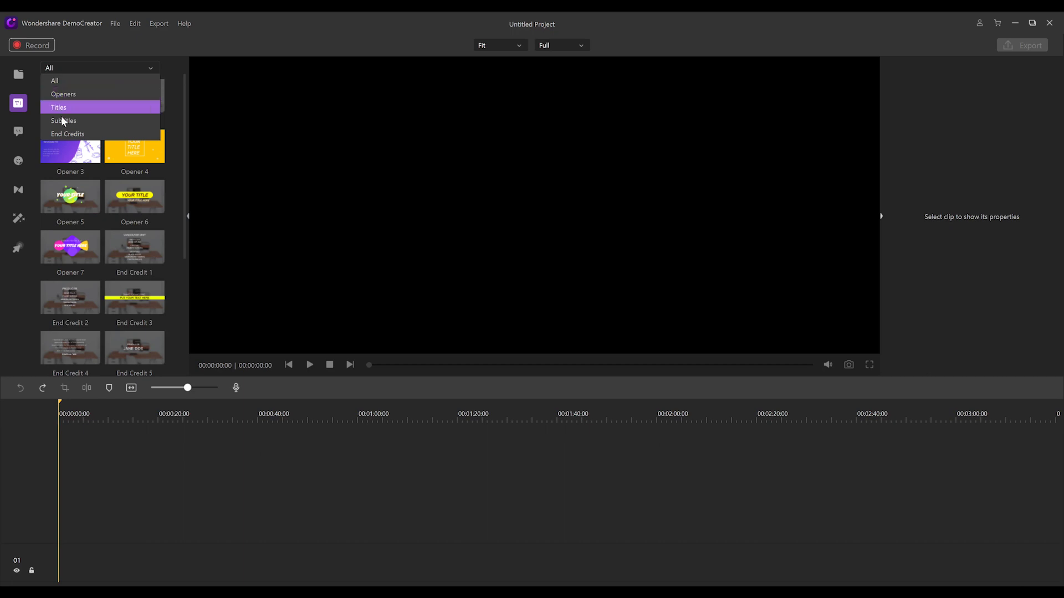
left_click(153, 67)
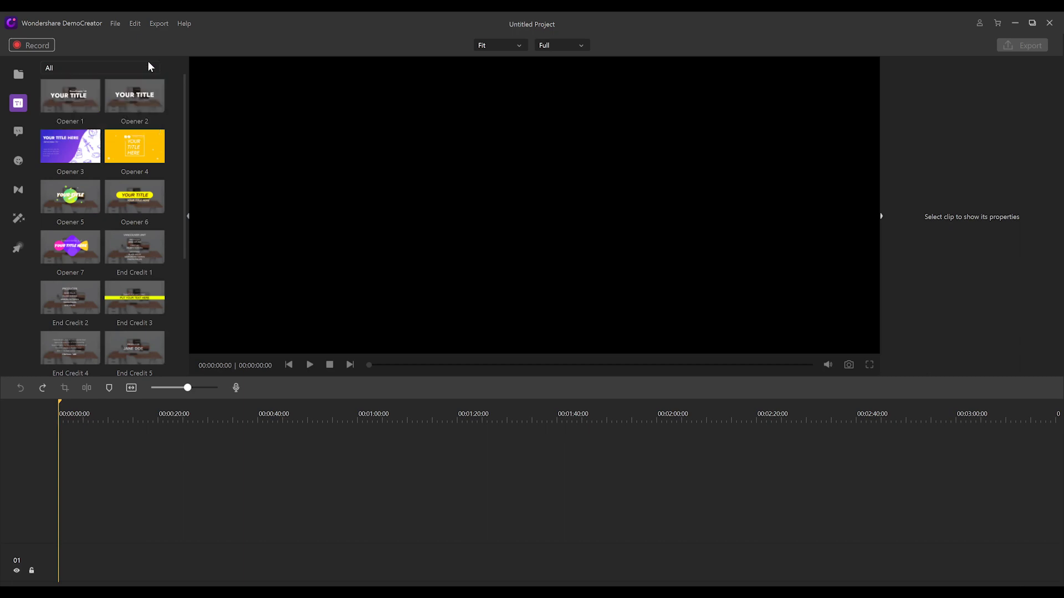
Step: In Annotations, view the Lines&Arrows and Sketch sets, ending on Shapes
left_click(17, 135)
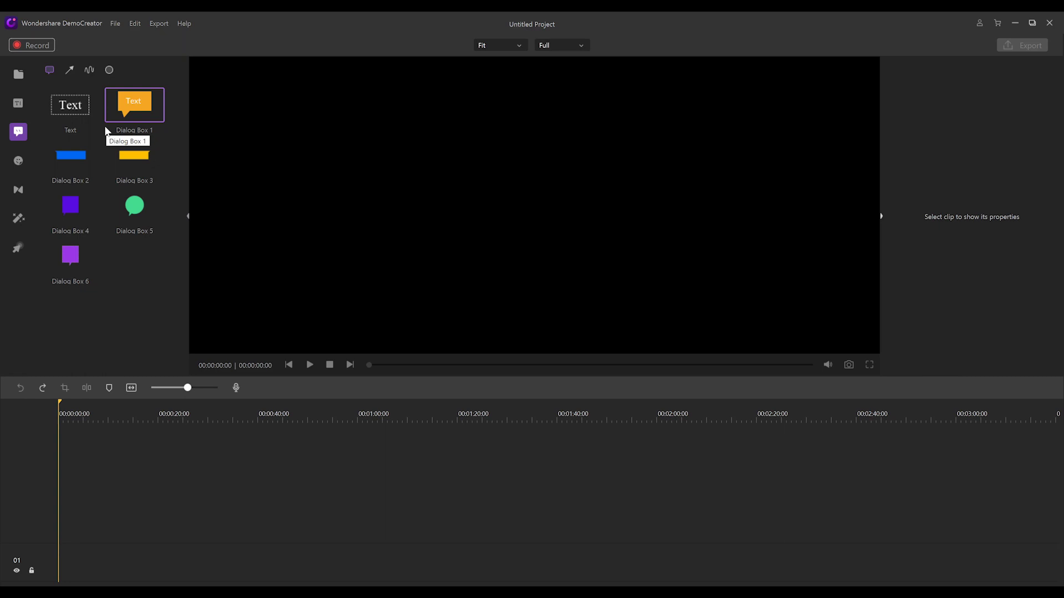
left_click(71, 70)
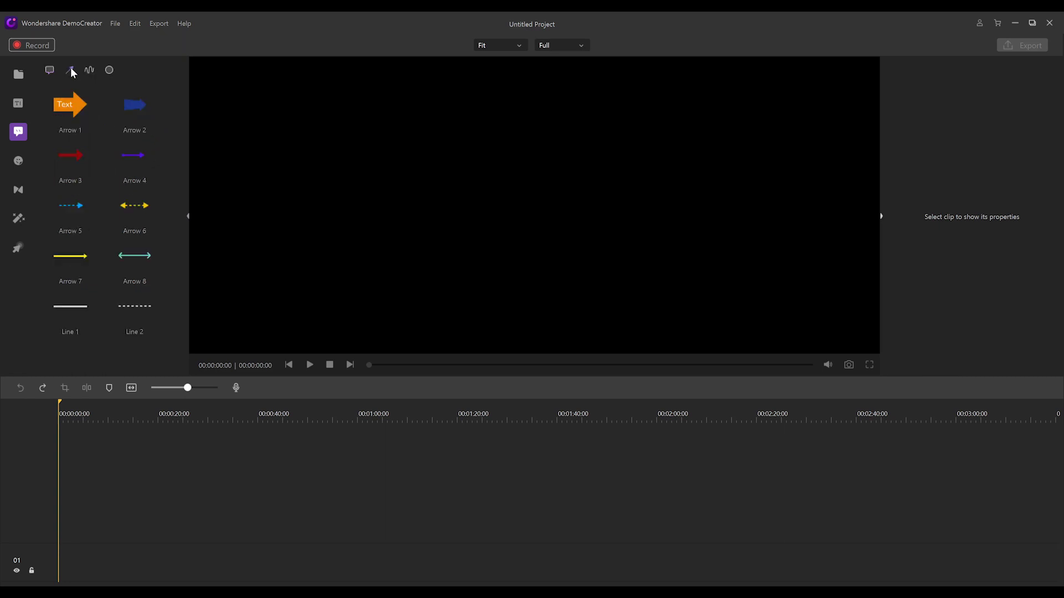
left_click(89, 70)
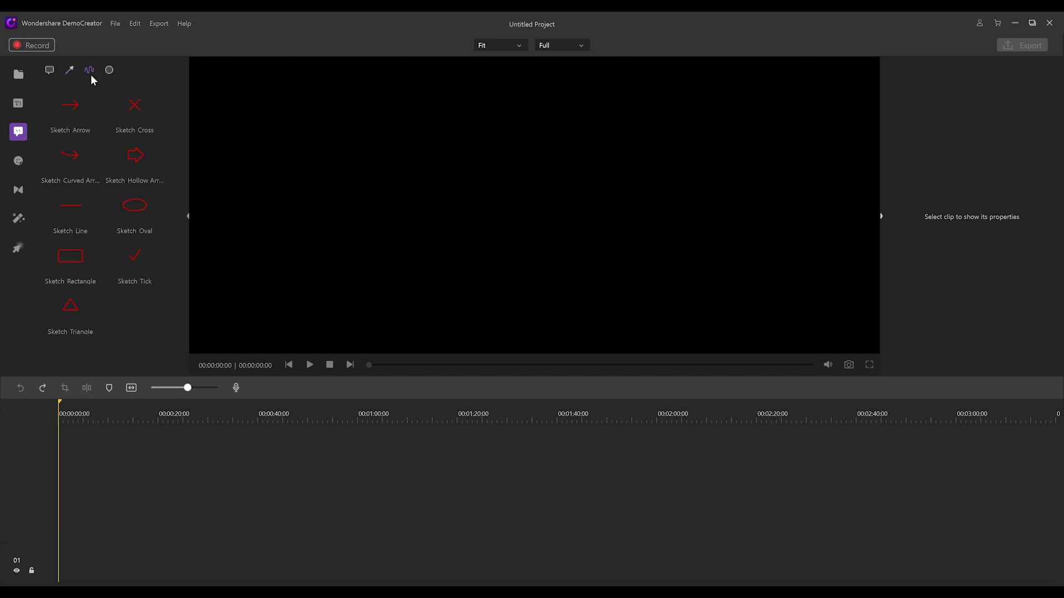
left_click(109, 71)
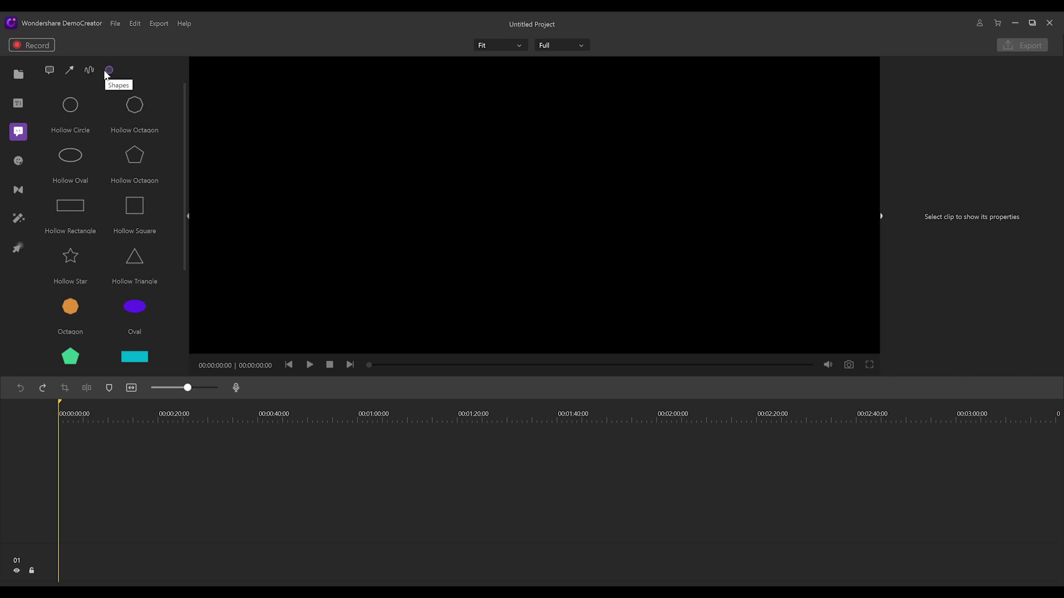
Step: Add the Praise sticker to the timeline and play it in the preview
left_click(18, 161)
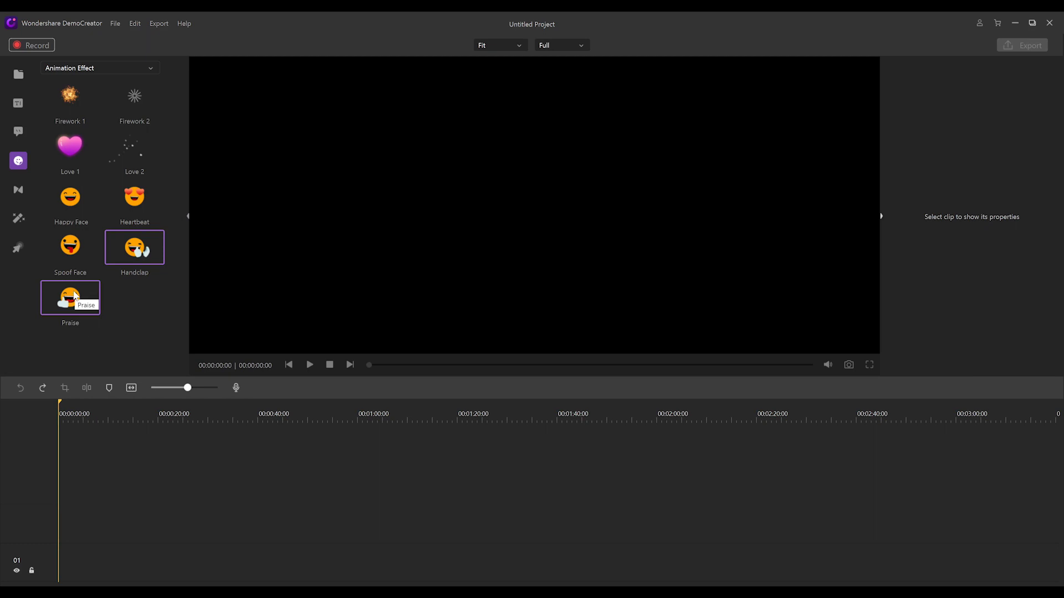
left_click_drag(74, 295, 28, 504)
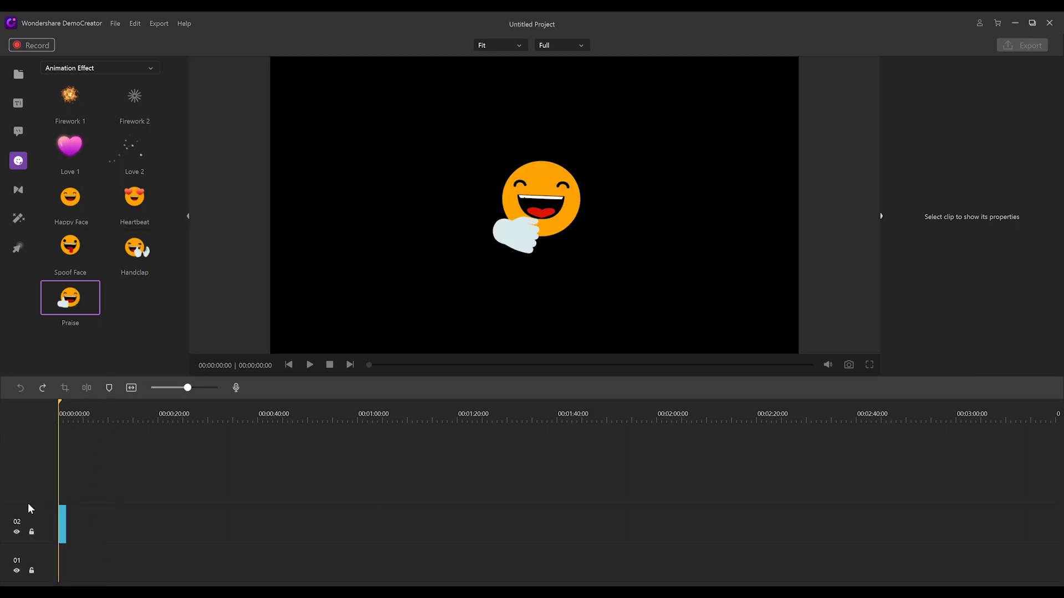
left_click(310, 364)
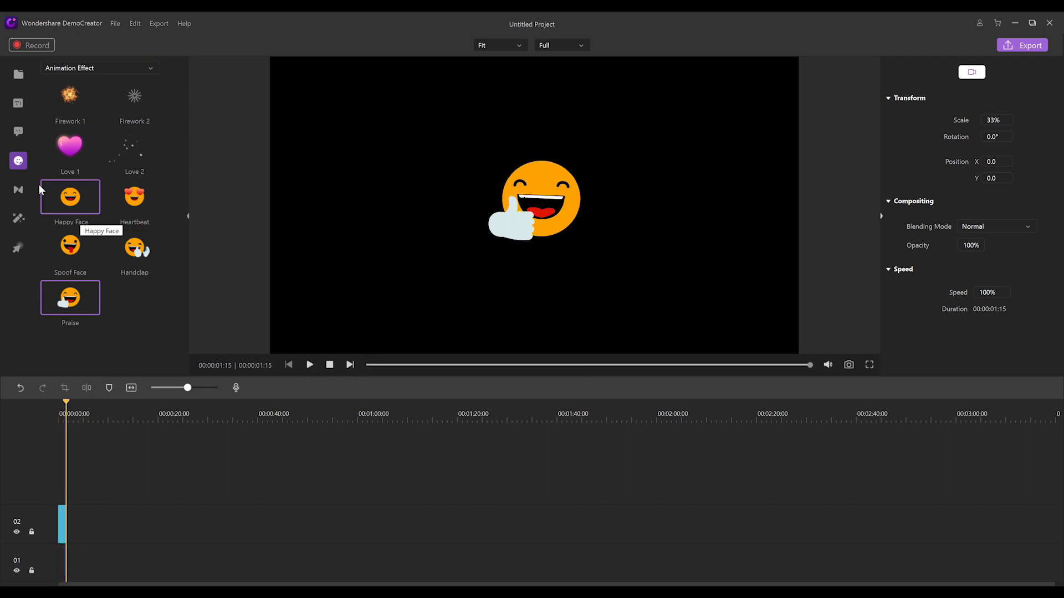
Step: Switch the sticker category to Background, then to Education
left_click(67, 67)
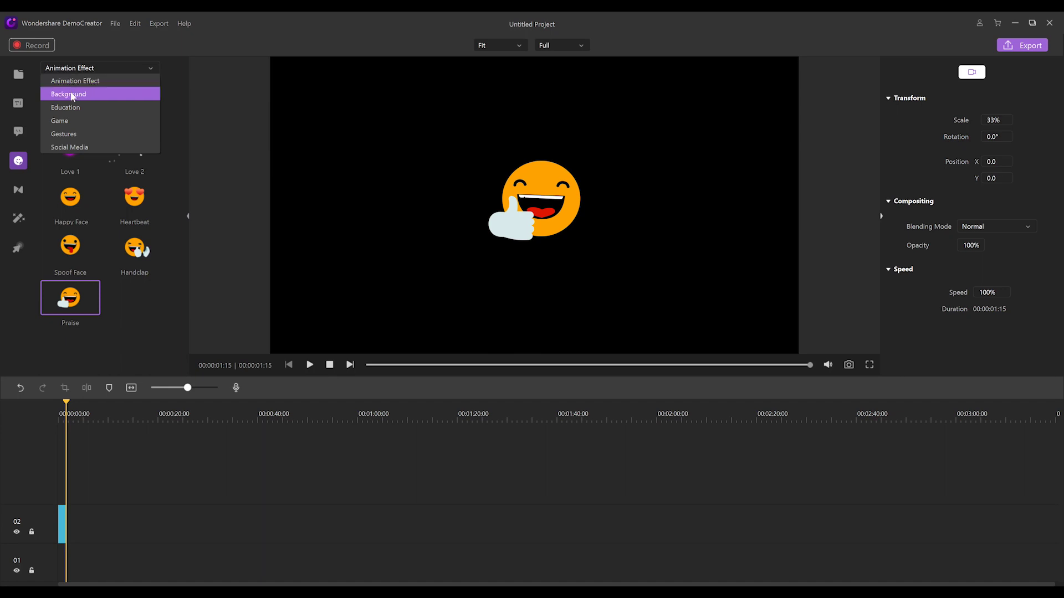
left_click(68, 94)
left_click(70, 68)
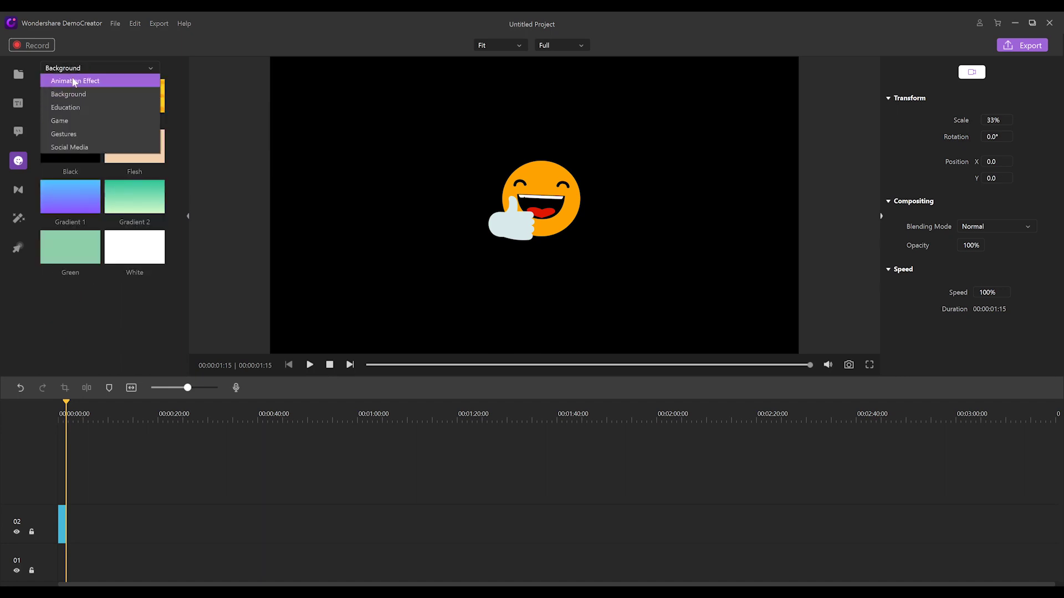
left_click(72, 108)
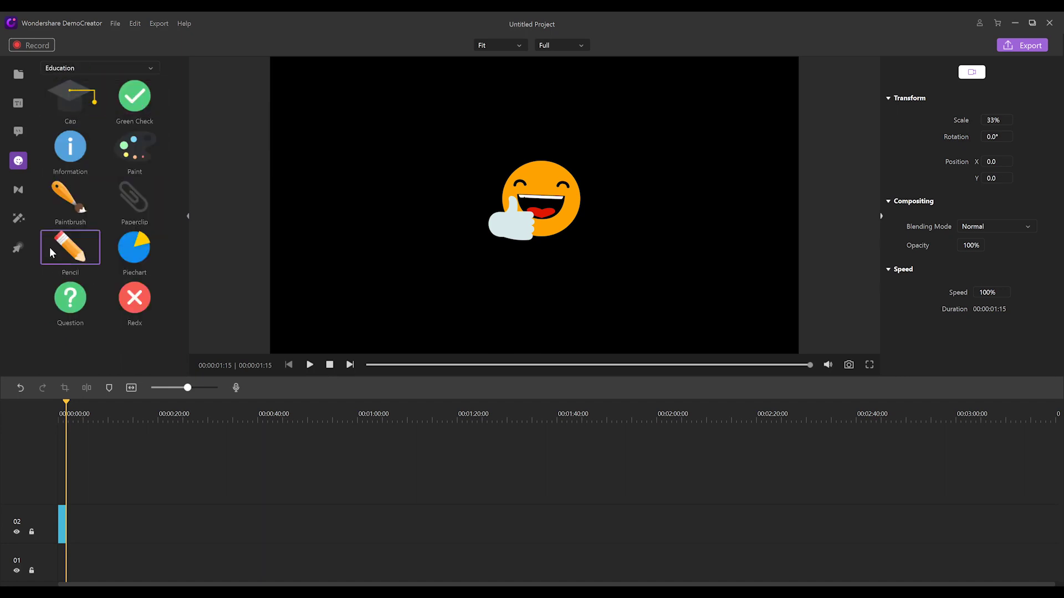
left_click(111, 67)
left_click(70, 120)
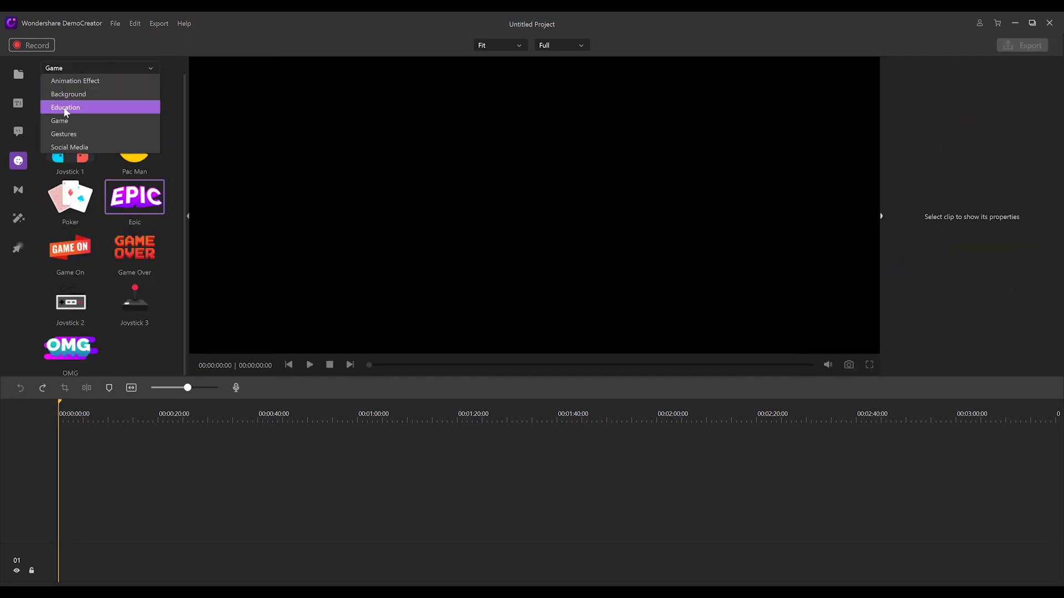
left_click(65, 109)
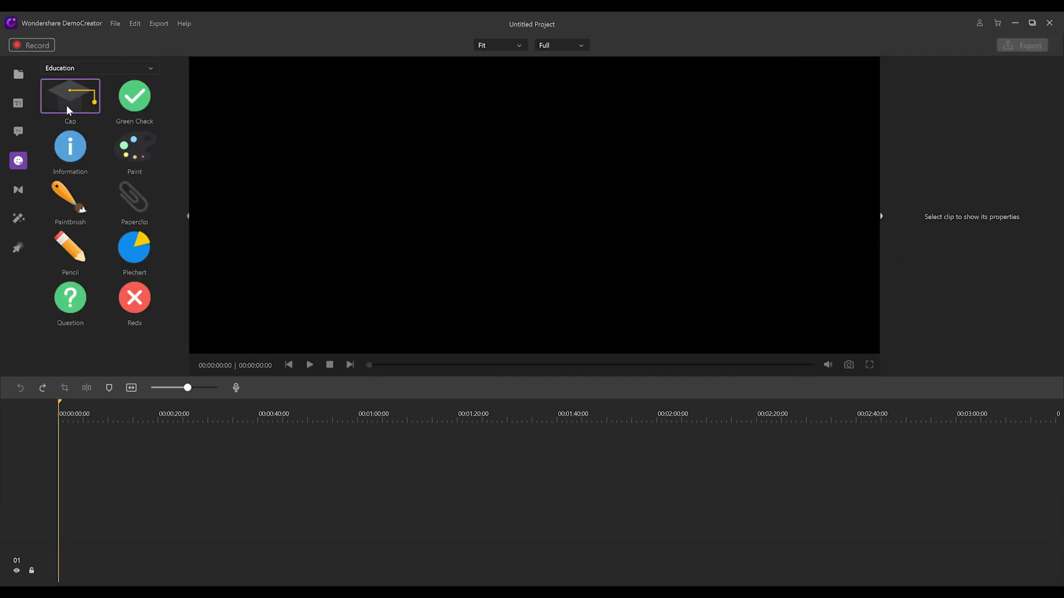
Step: Show the Game stickers and try dragging Pac Man into the preview
left_click(80, 68)
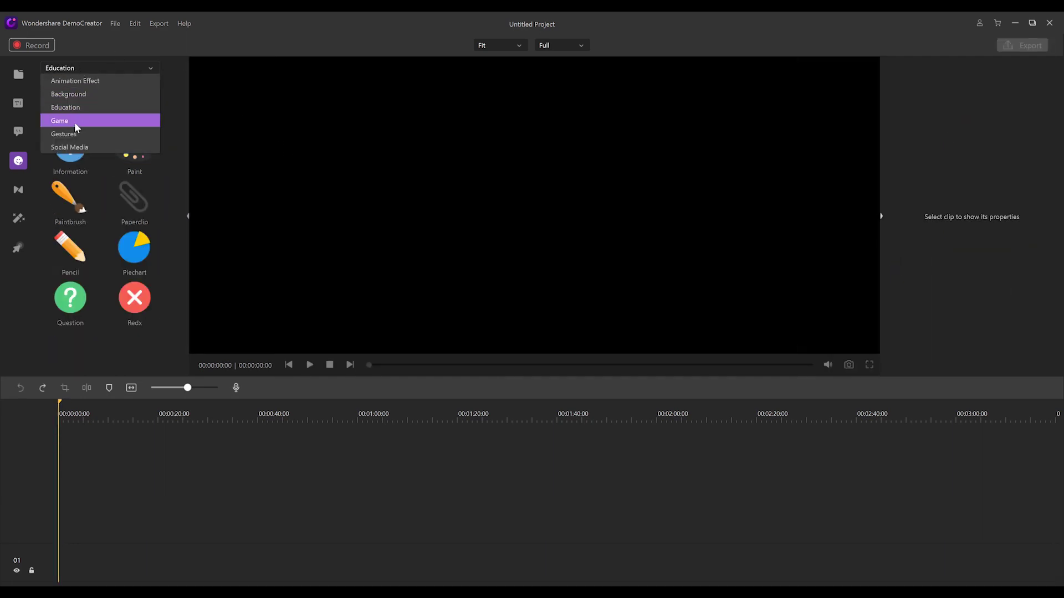
left_click(74, 121)
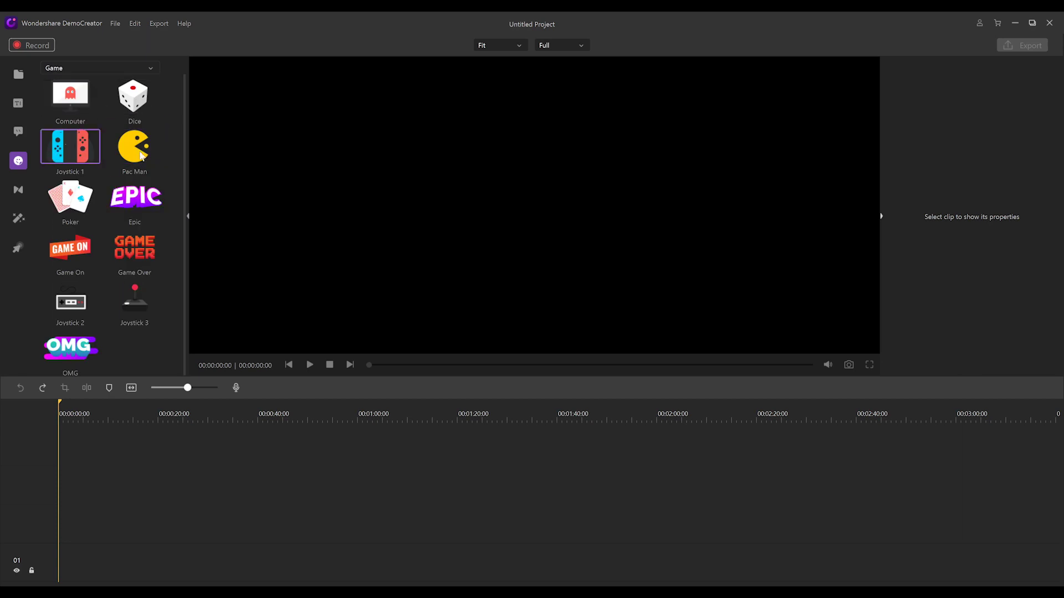
left_click_drag(134, 148, 260, 264)
left_click(86, 68)
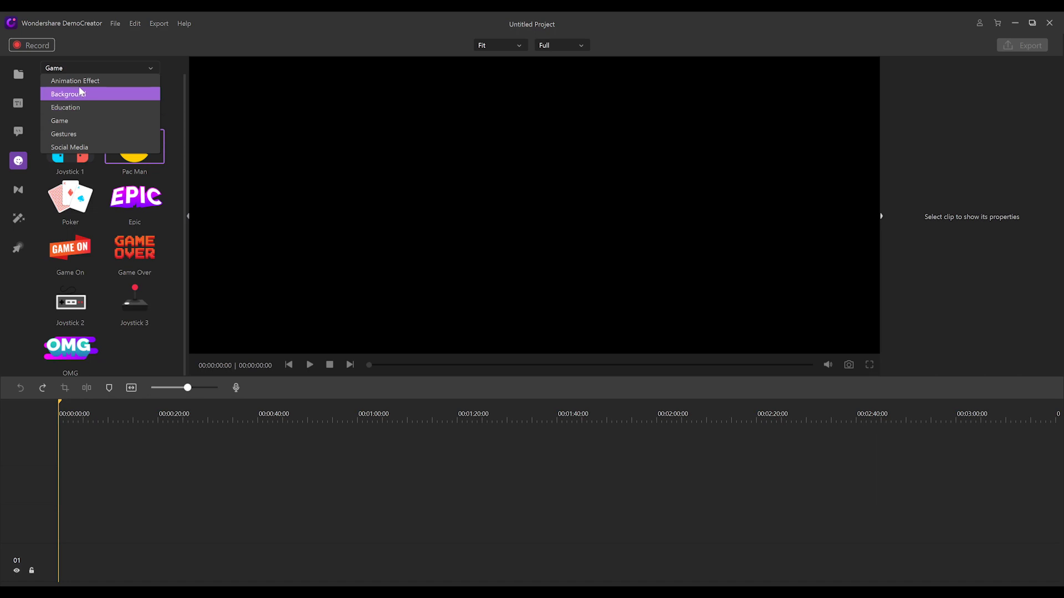
left_click(88, 67)
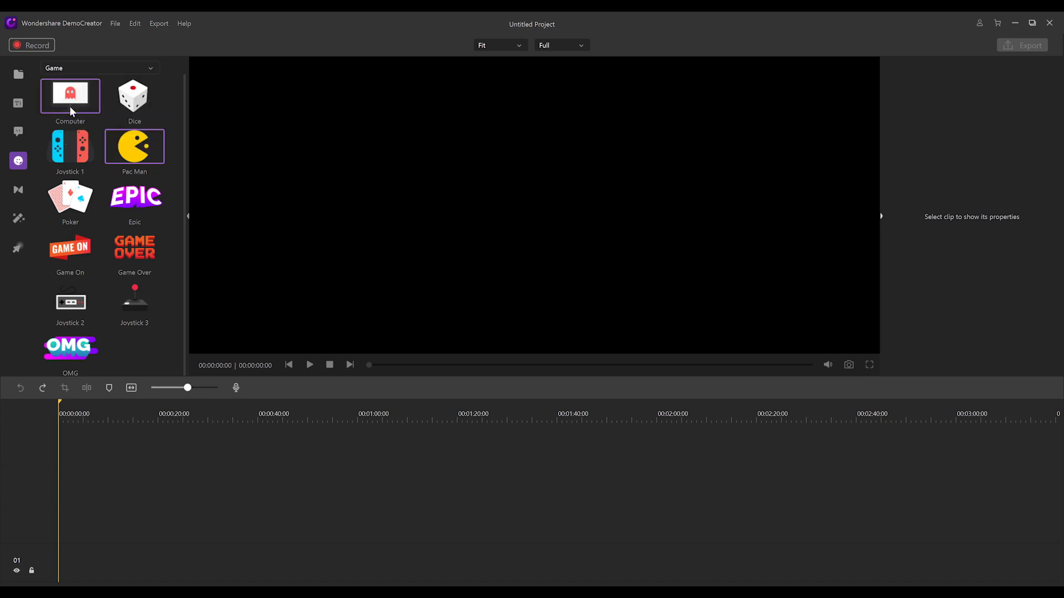
Step: Look over the transitions library, then the effects with GreenScreen, Cinema21:9 and Mosaic
left_click(18, 191)
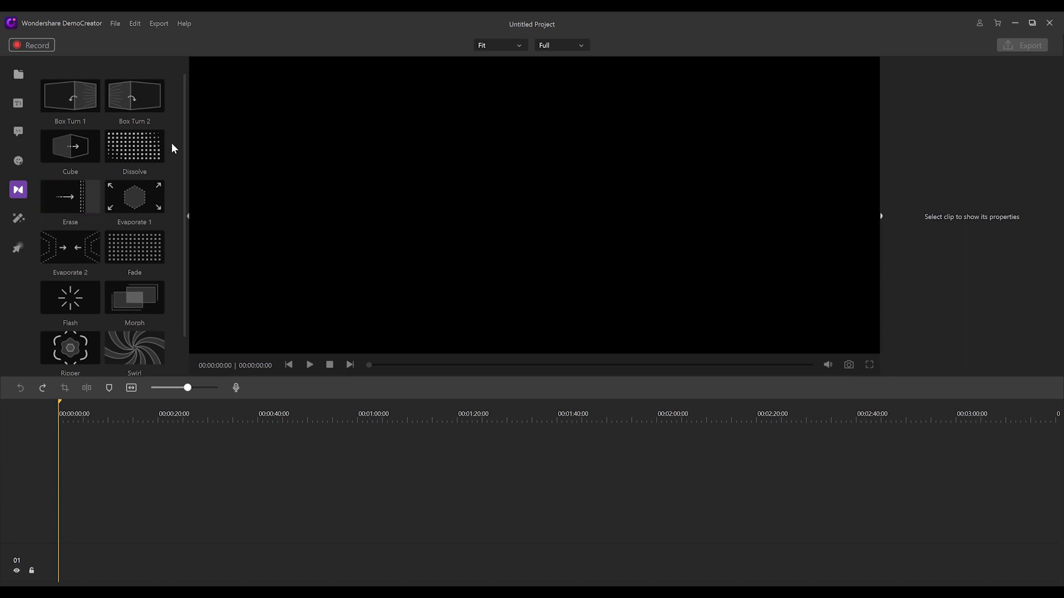
scroll(172, 143, "down", 1)
scroll(174, 144, "up", 1)
left_click(20, 218)
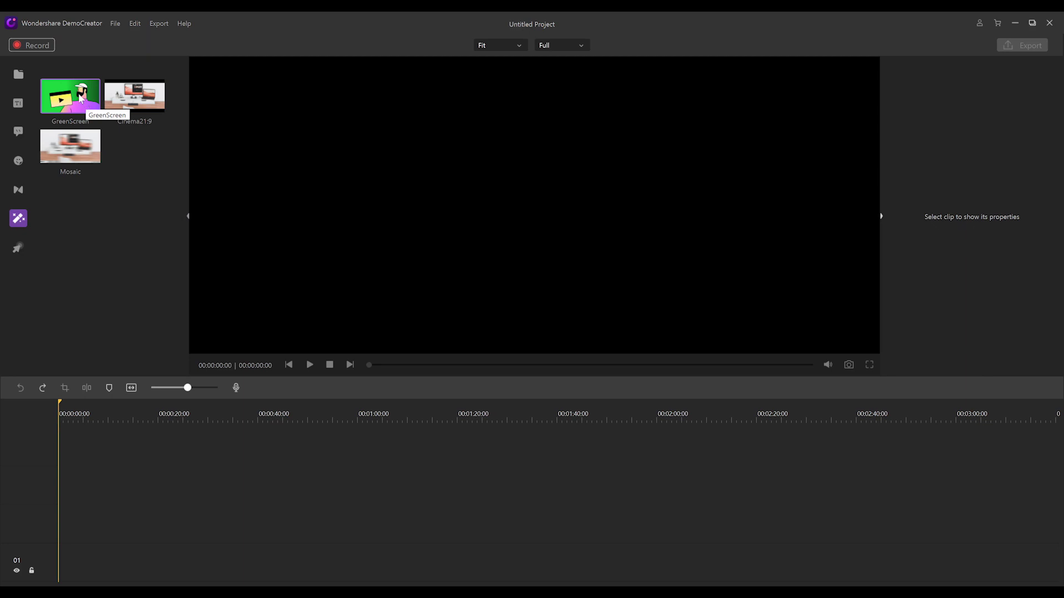
Step: Show the cursor effects: Cursor Highlight, Click Rings and Click Sound
left_click(18, 248)
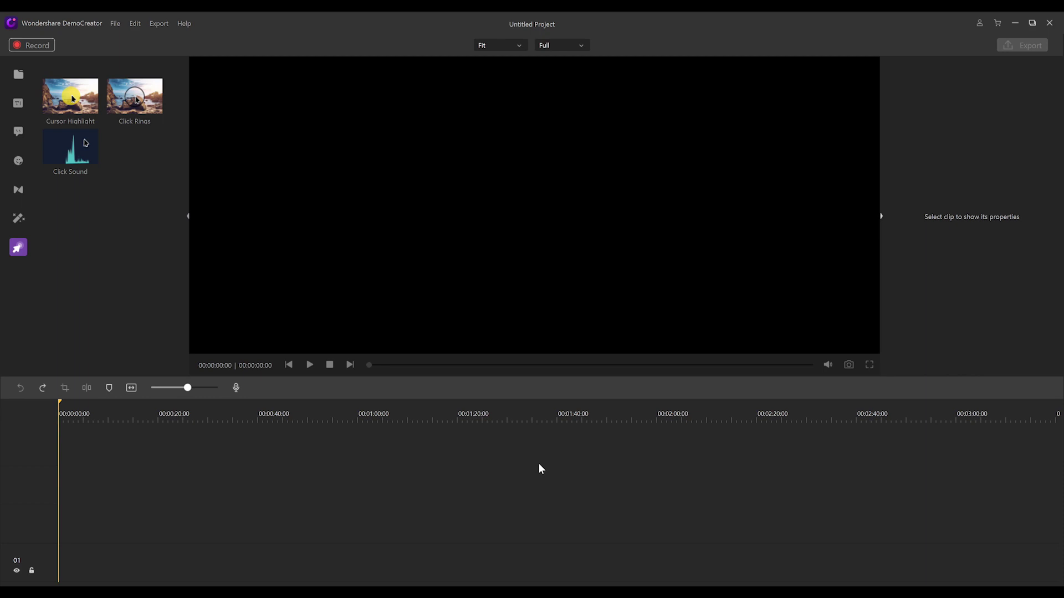
Step: Start the screen recorder, close the webcam preview, and set the area to Full screen (1920 × 1080)
left_click(33, 46)
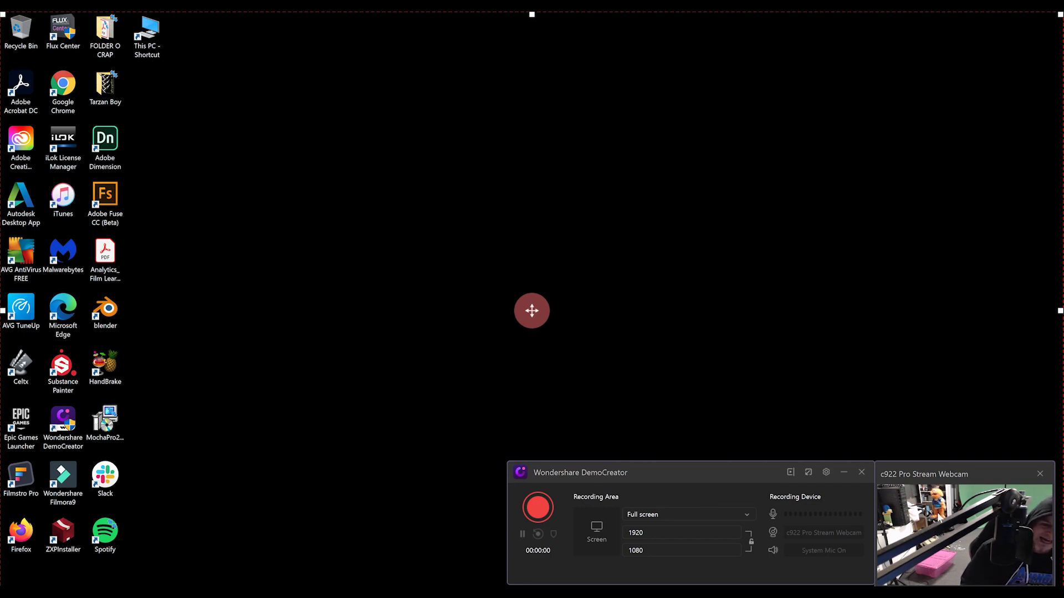
left_click(1040, 474)
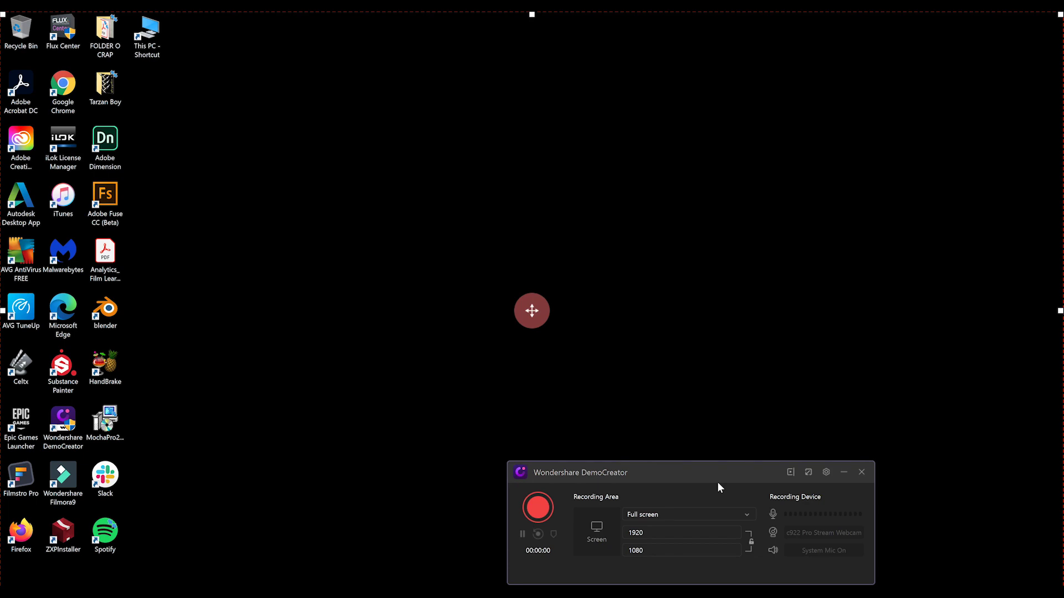
left_click(690, 510)
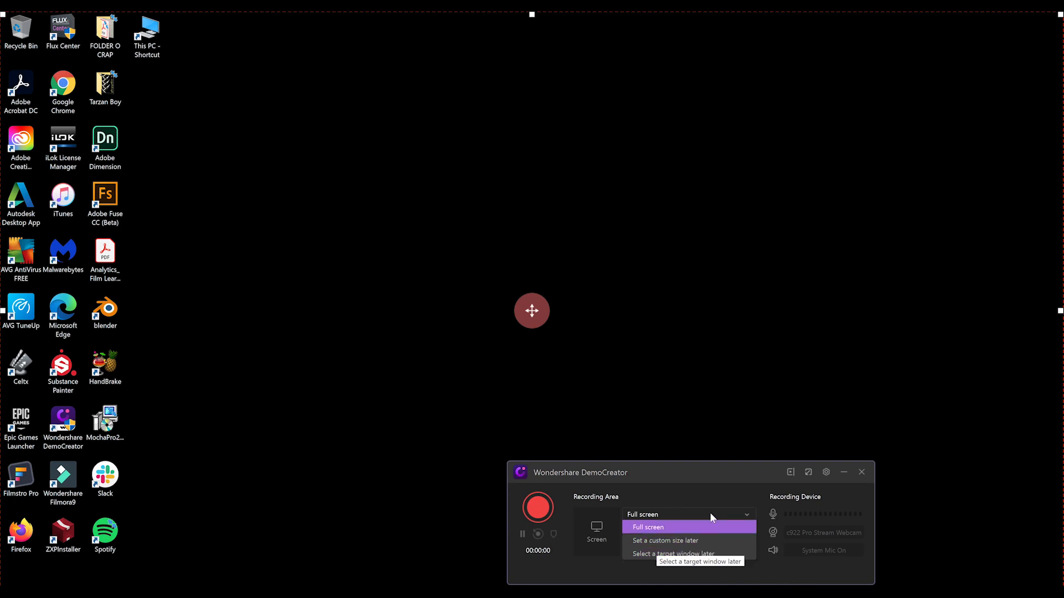
left_click(691, 542)
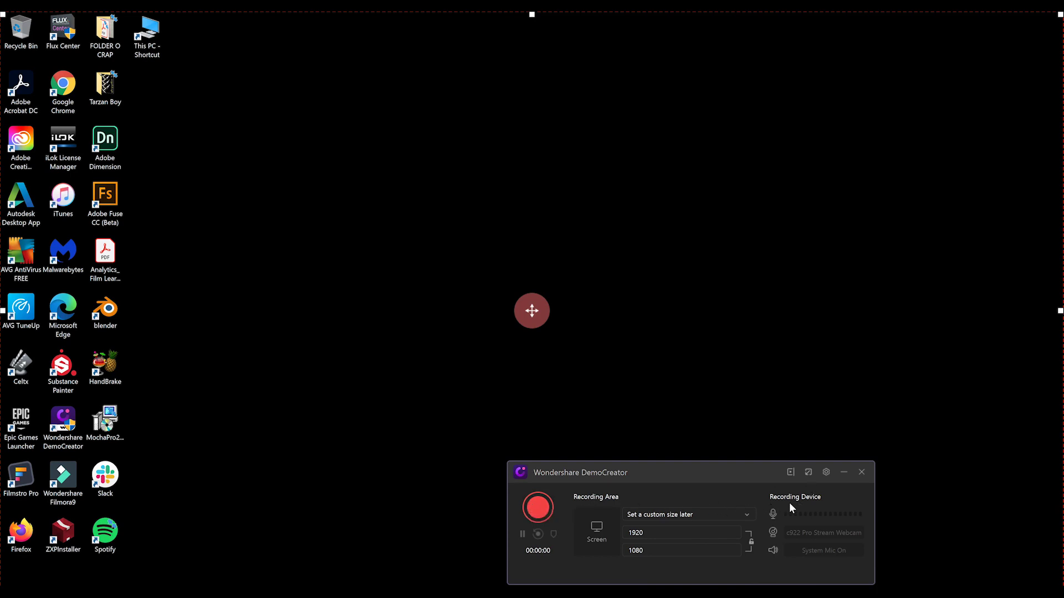
left_click(729, 515)
left_click(657, 527)
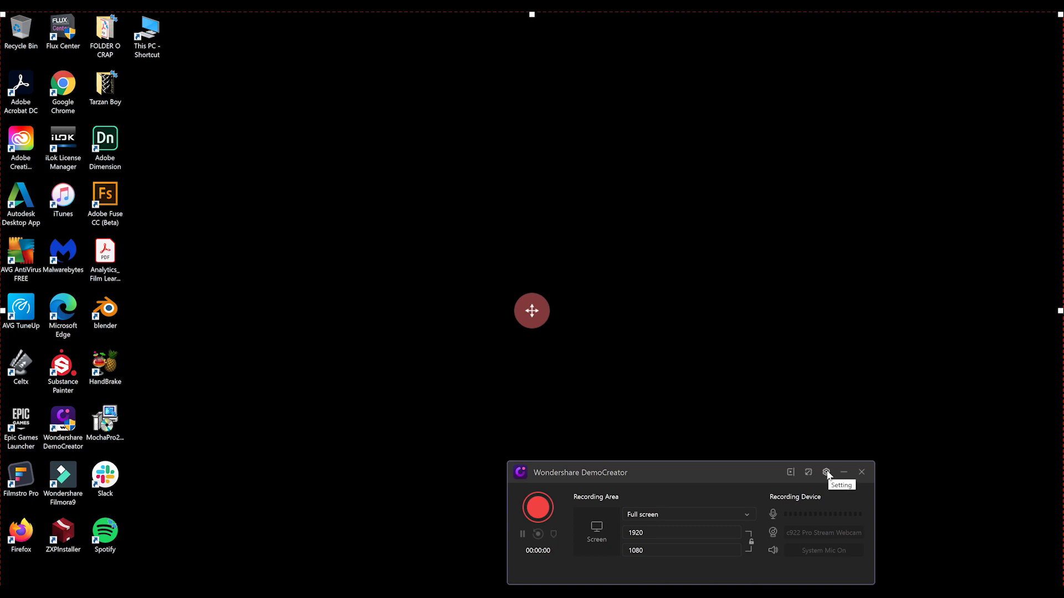
Step: In recorder settings, keep screen capture at Full screen and raise the frame rate to 30 fps
left_click(826, 473)
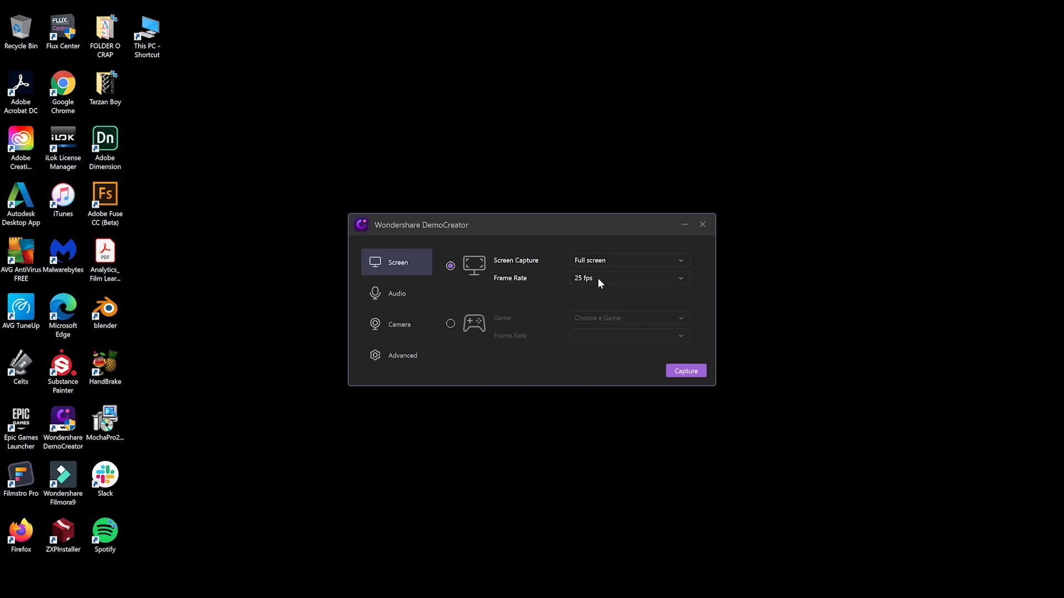
left_click(630, 260)
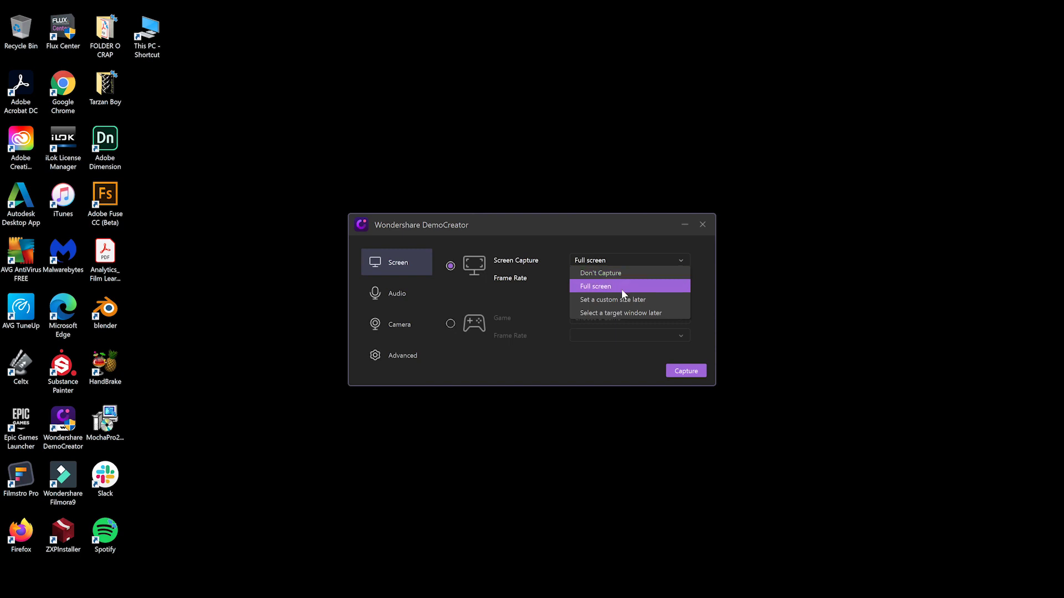
left_click(650, 302)
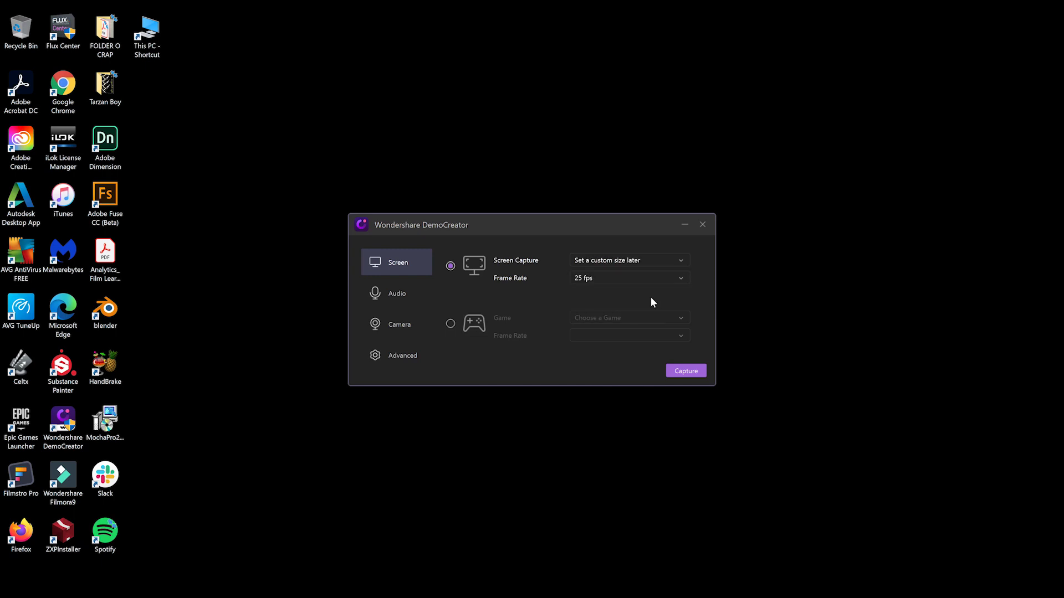
left_click(649, 259)
left_click(618, 283)
left_click(637, 275)
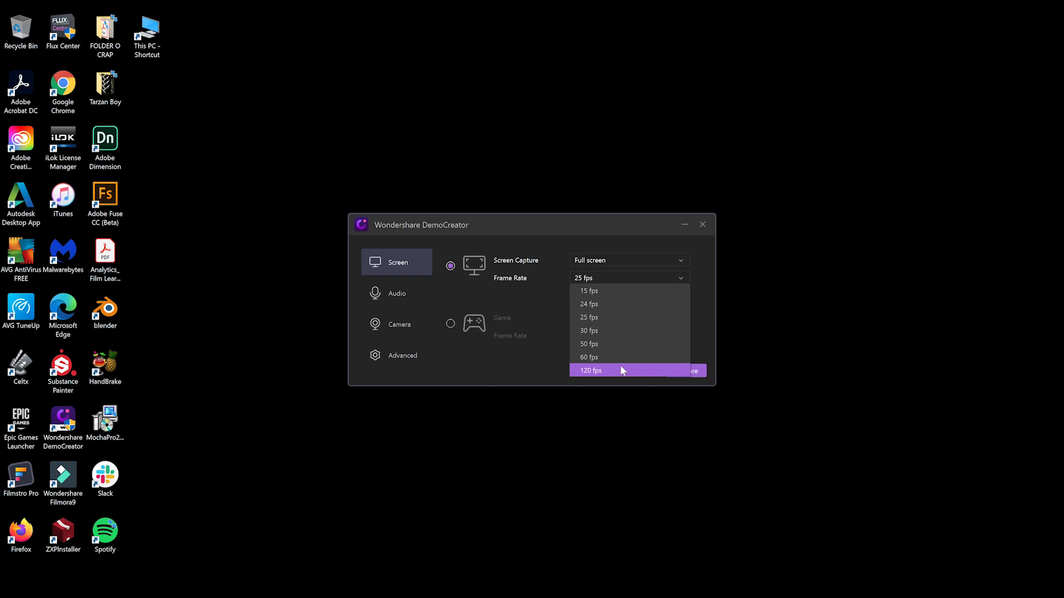
left_click(619, 335)
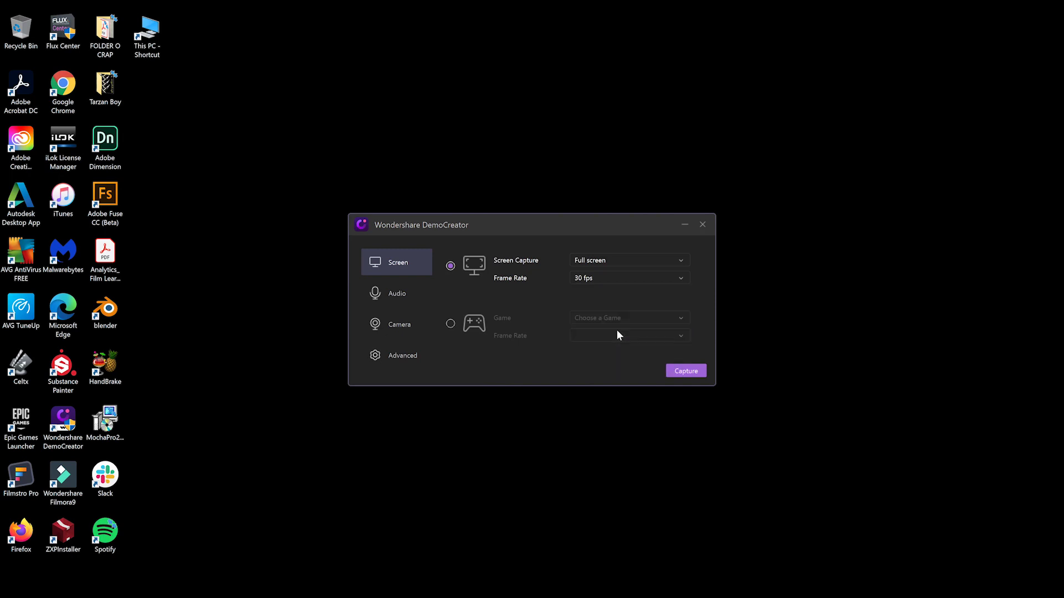
Step: Set Computer Audio to Don't Capture
left_click(386, 294)
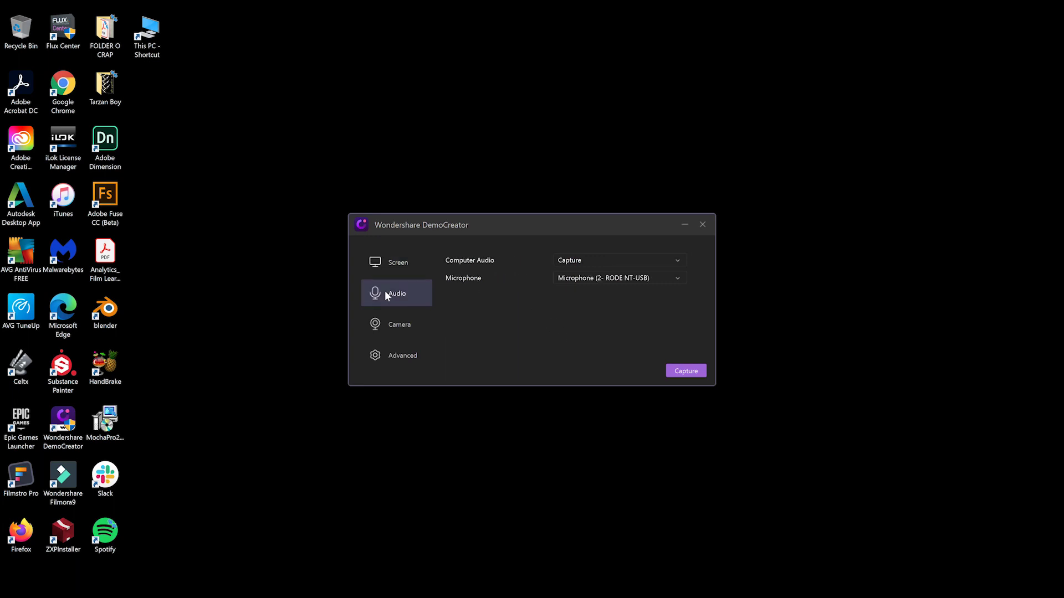
left_click(651, 259)
left_click(629, 275)
Step: Keep the c922 webcam resolution at 640*480 on the Camera tab
left_click(398, 327)
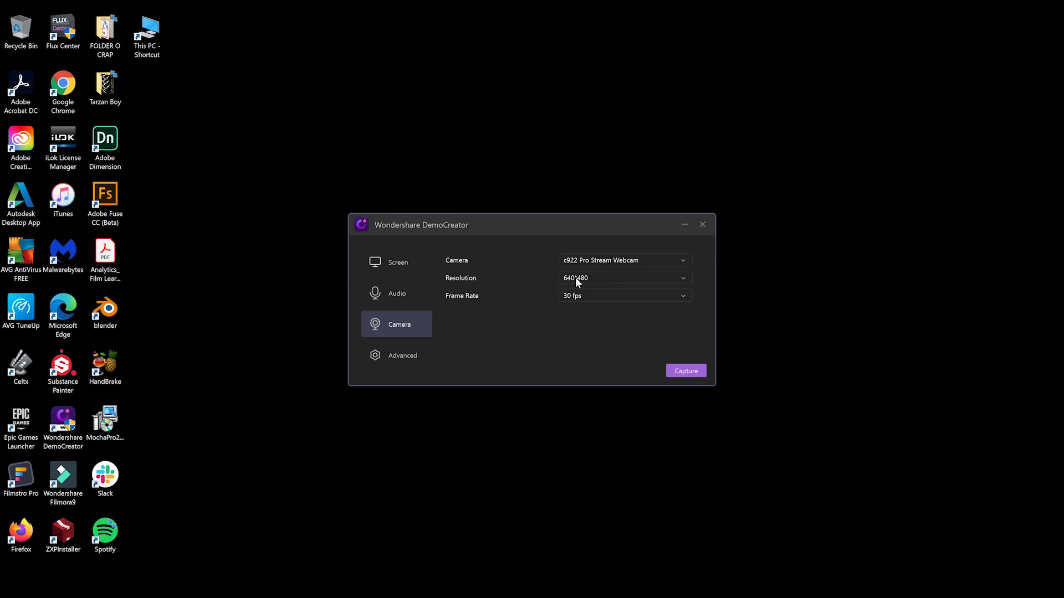
left_click(613, 281)
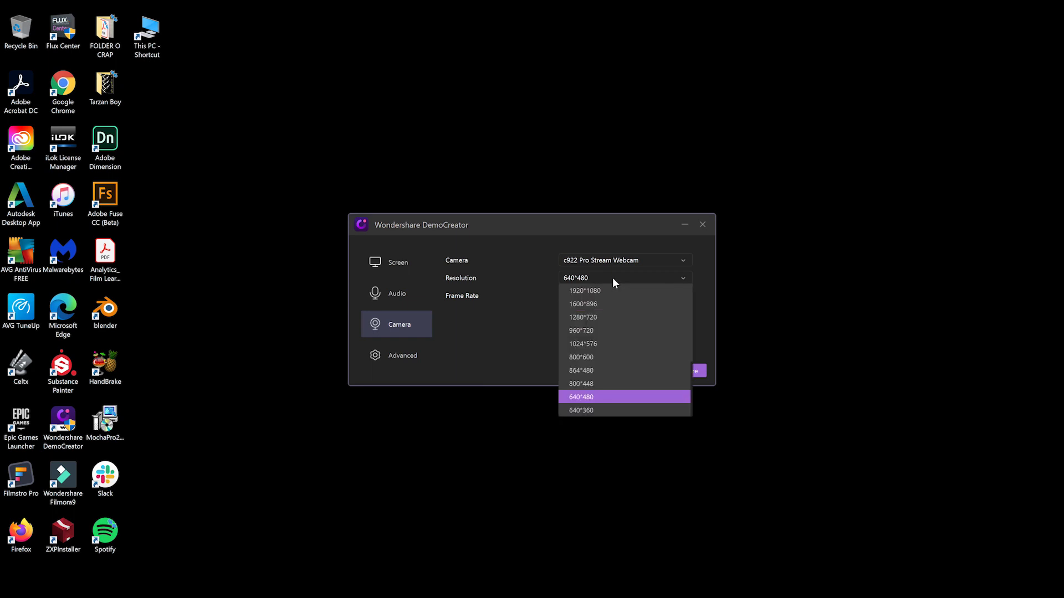
left_click(614, 277)
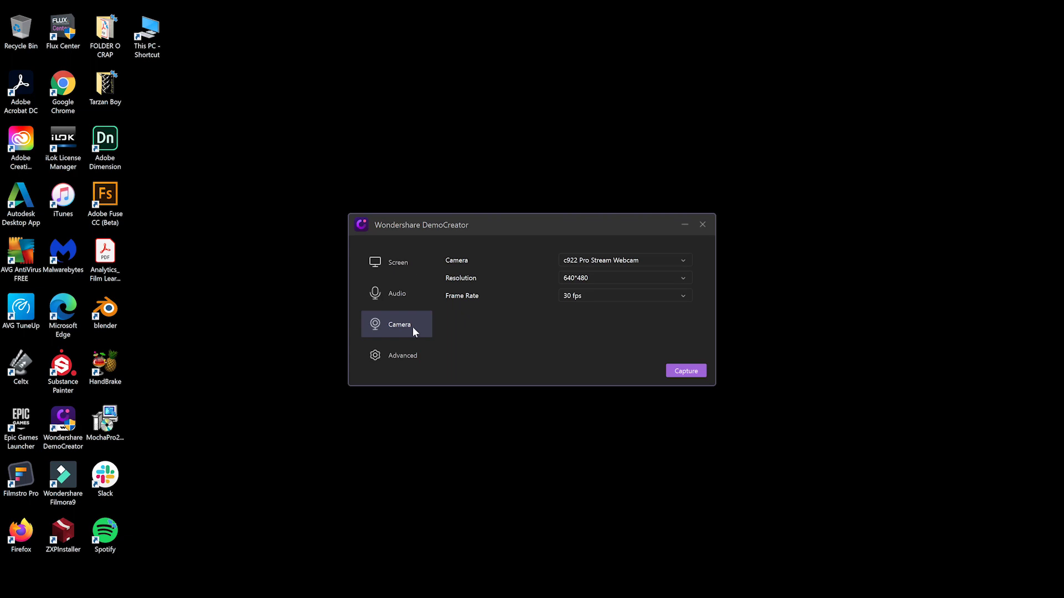
Step: Review the Encode and Short cut options, then close settings to reach the editor
left_click(393, 359)
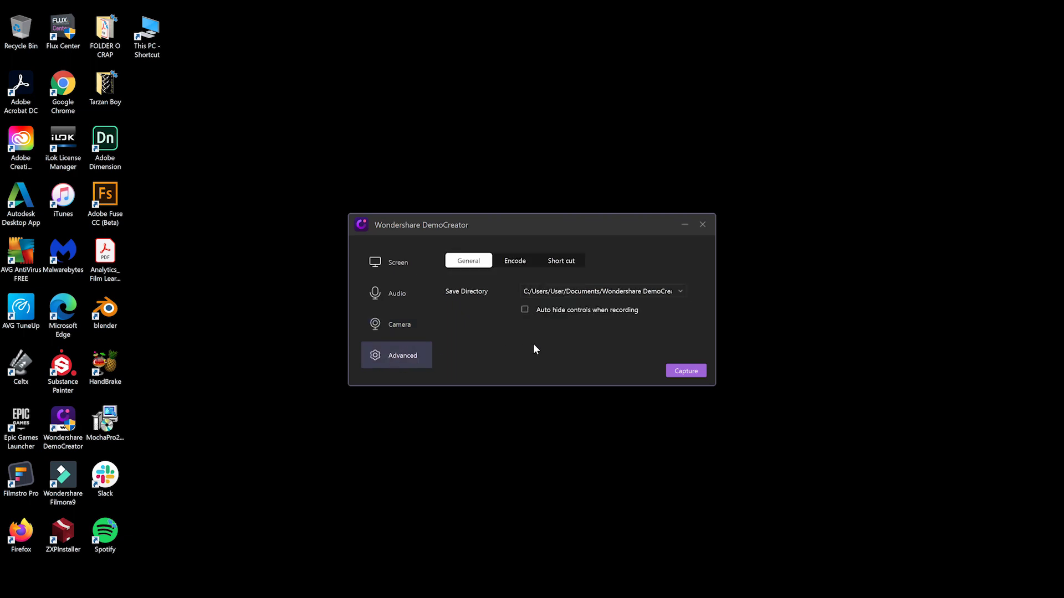
left_click(523, 260)
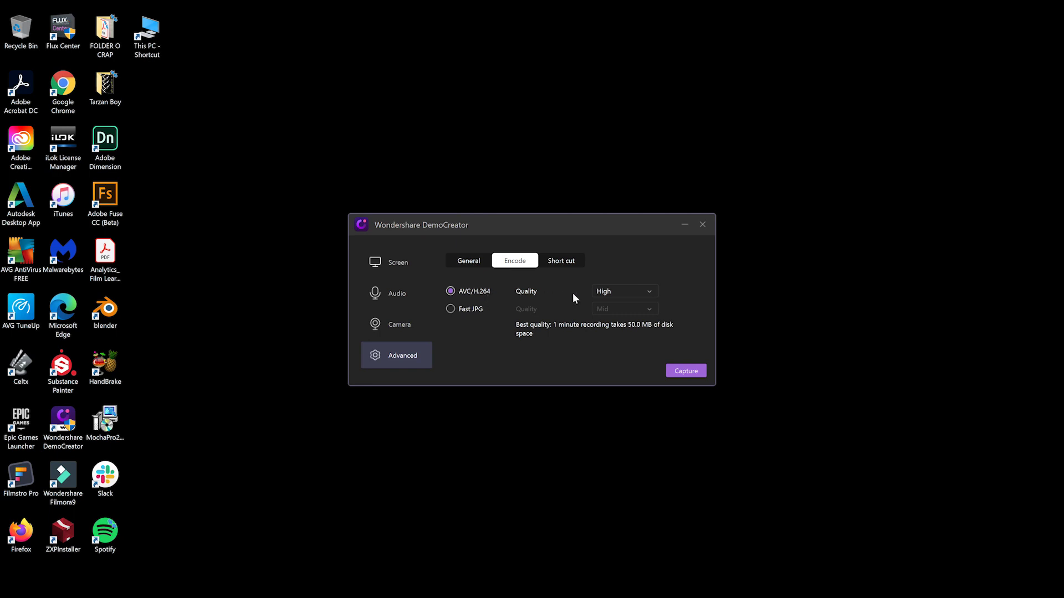
left_click(561, 265)
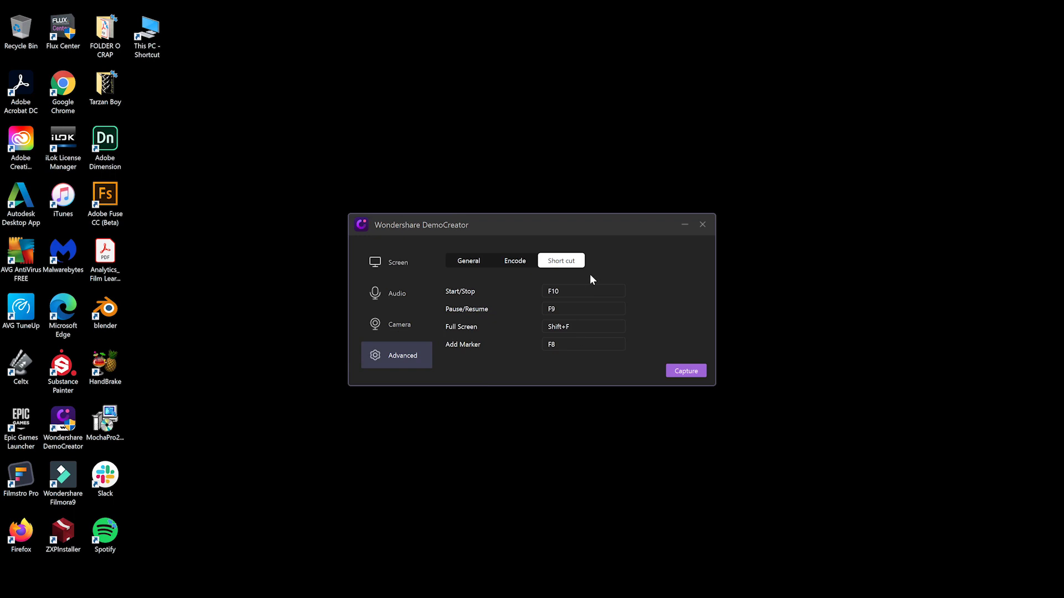
left_click(684, 372)
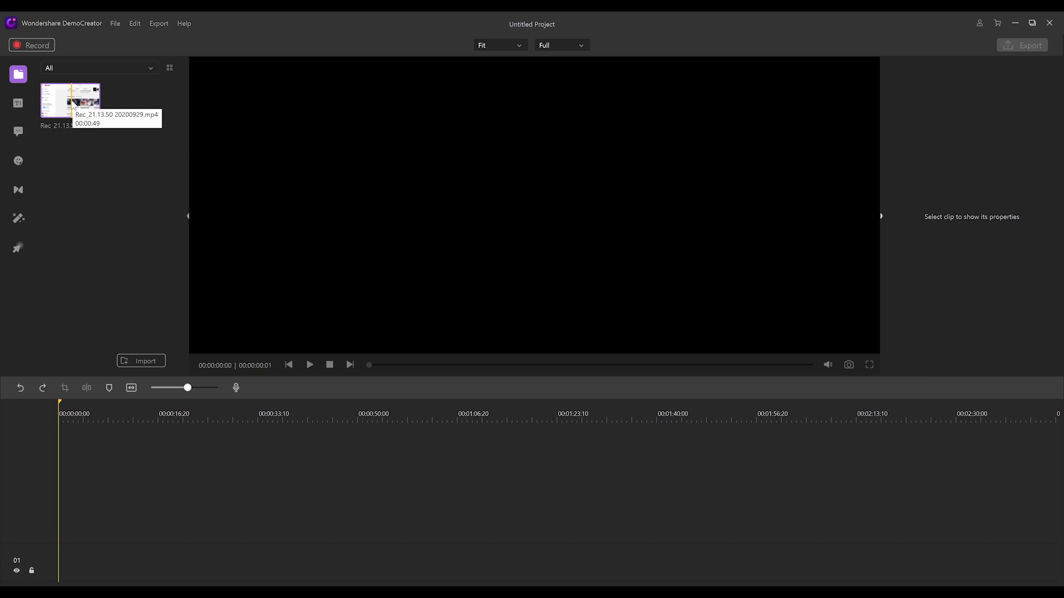
Step: Drag Rec 21.13.50 20200929.mp4 onto the timeline and inspect its audio, camera and screen clips
left_click_drag(73, 104, 55, 483)
left_click(191, 476)
left_click(206, 516)
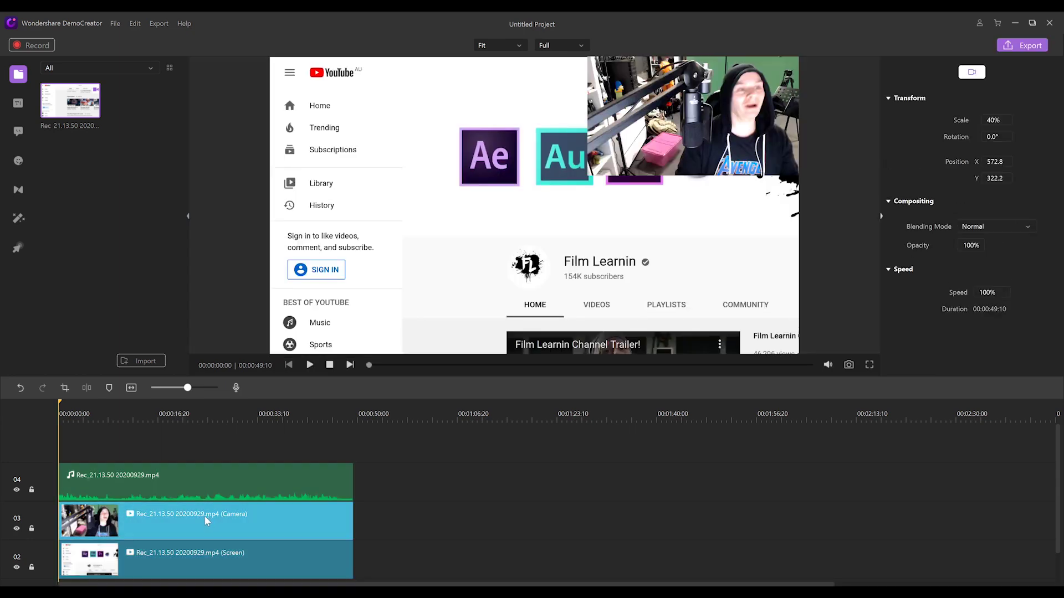
left_click(199, 559)
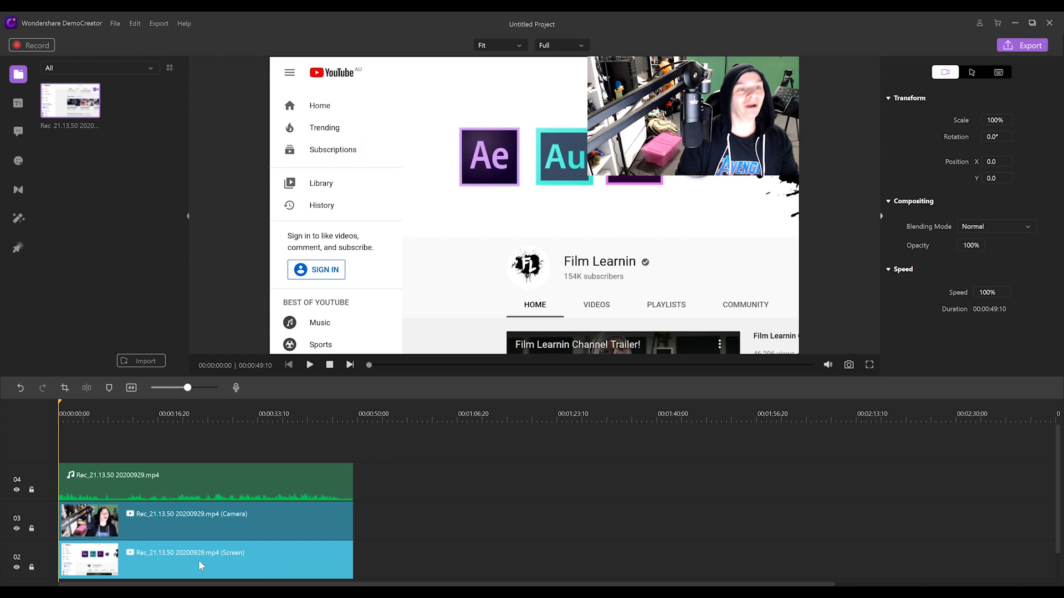
left_click(197, 478)
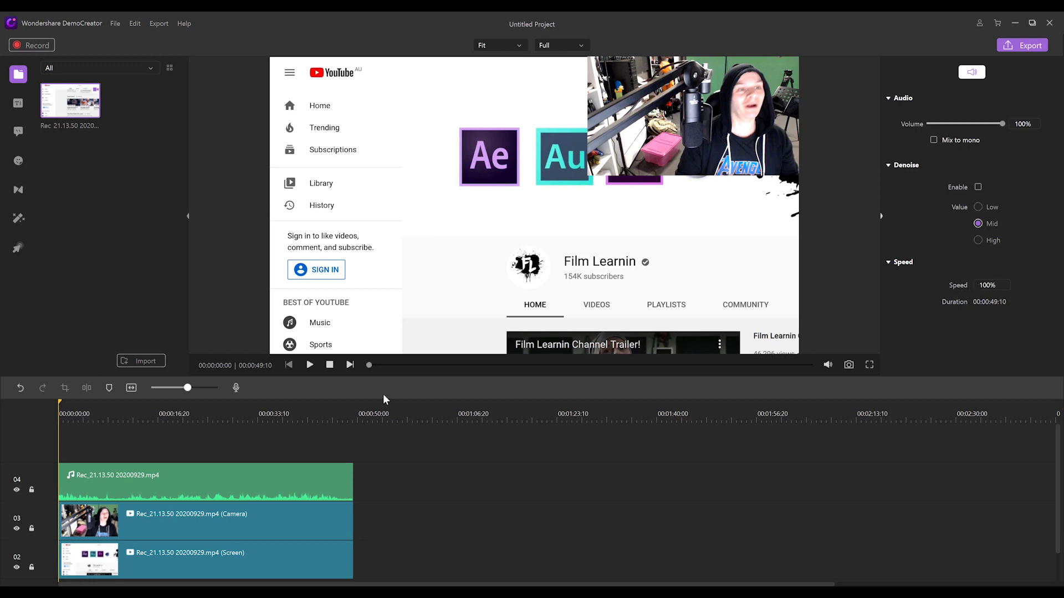
Step: Scale the Camera clip to 26% and move it to X -621.2, keeping Normal blending mode
left_click(175, 533)
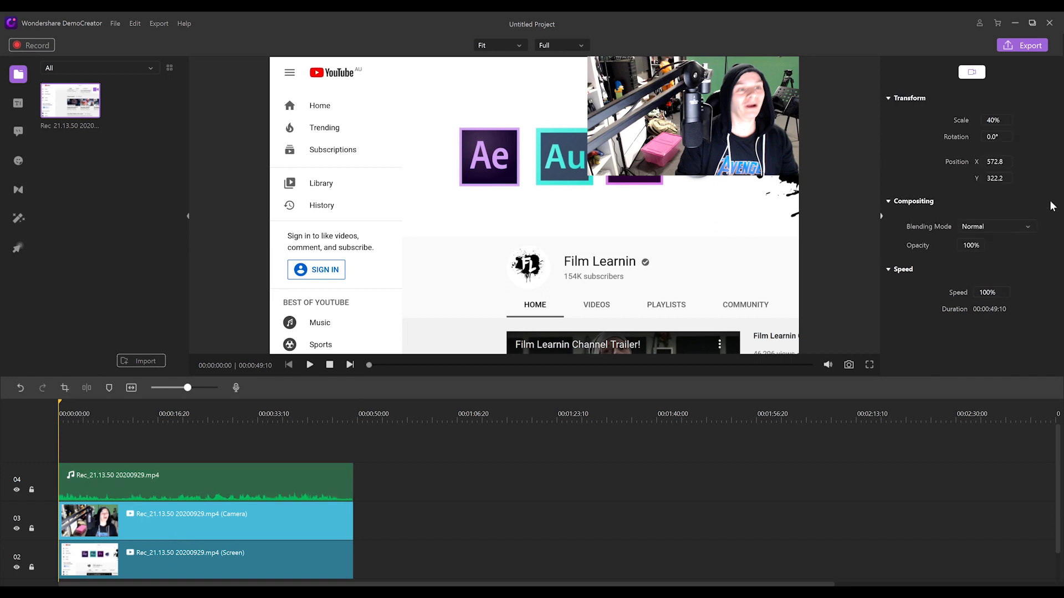
scroll(991, 120, "down", 4)
scroll(992, 120, "down", 5)
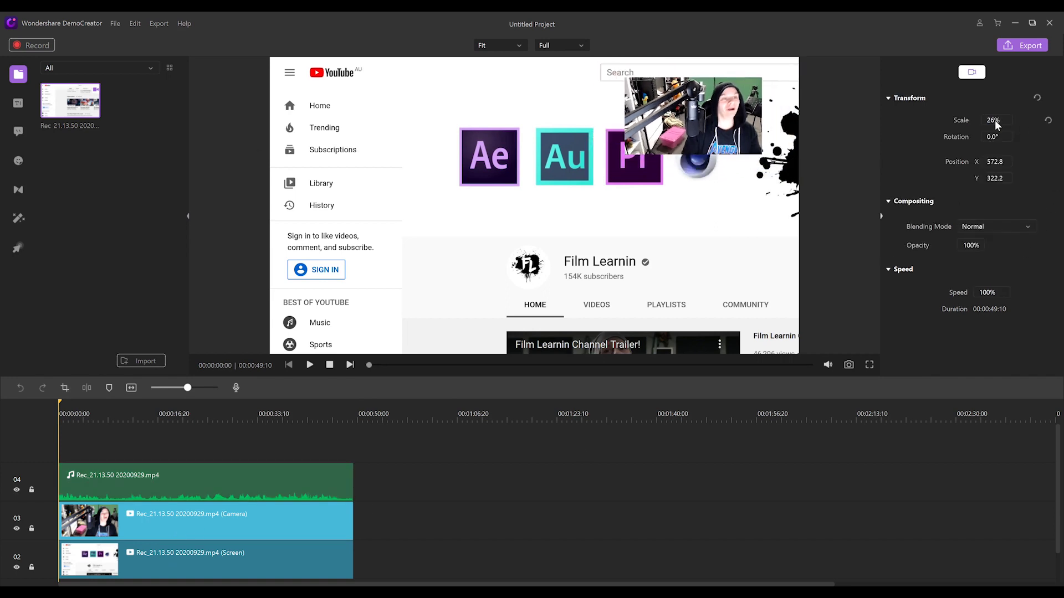
scroll(991, 139, "down", 3)
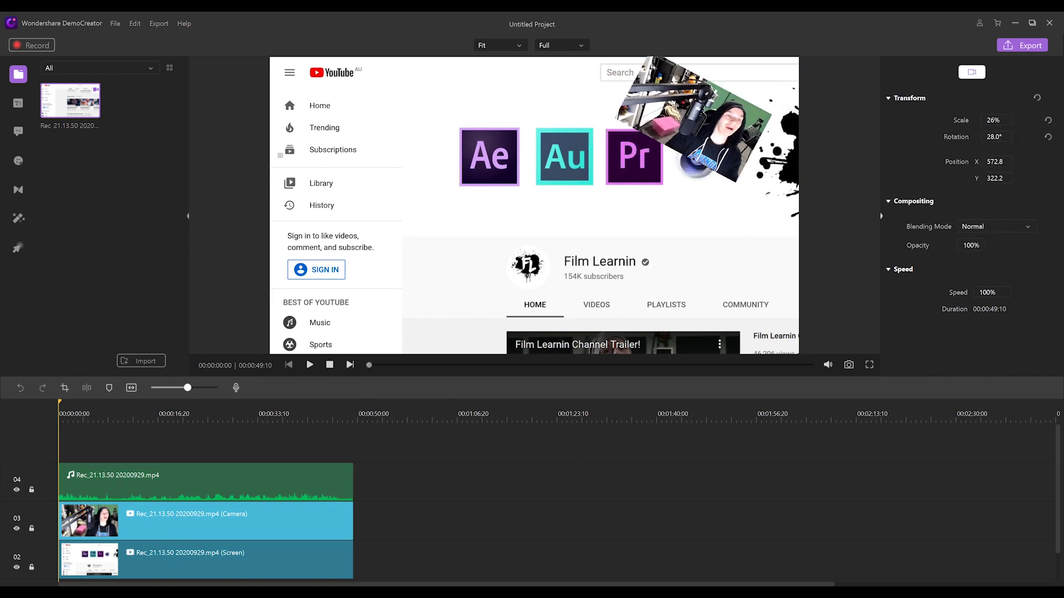
scroll(991, 139, "up", 3)
scroll(995, 162, "down", 10)
scroll(995, 162, "up", 3)
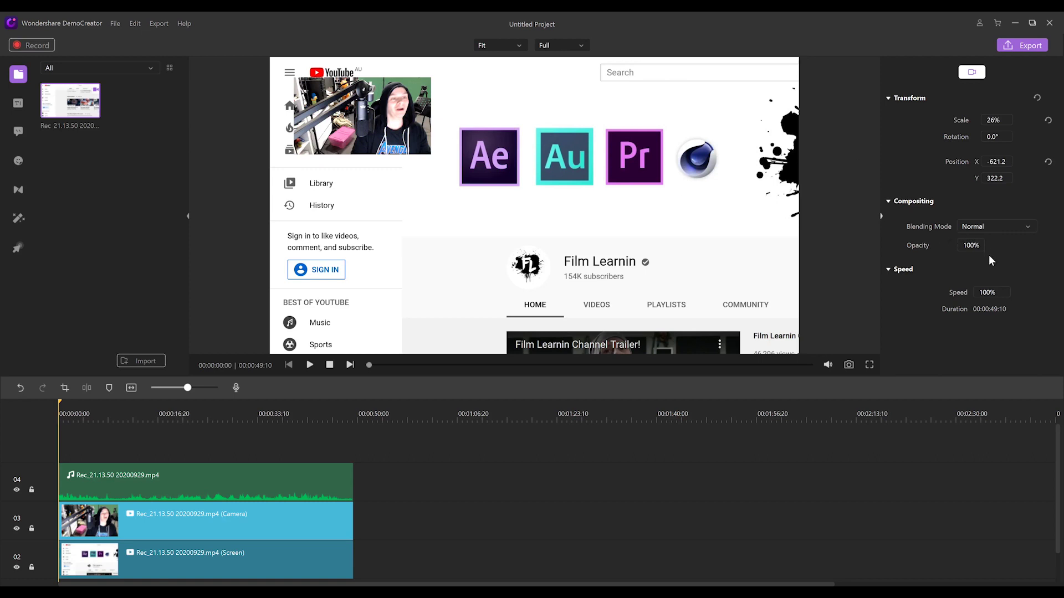
left_click(989, 226)
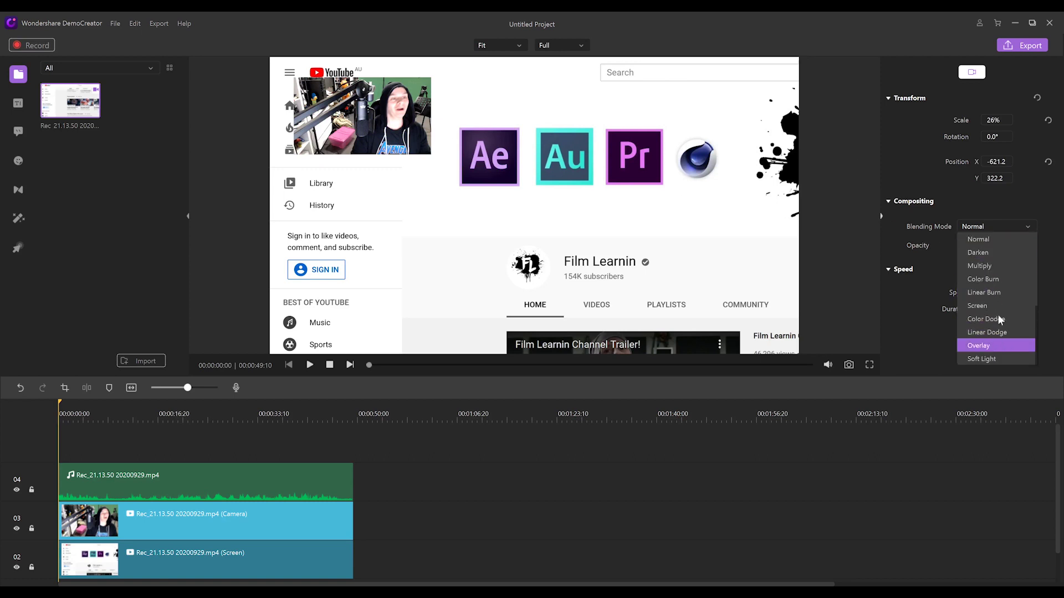
left_click(1018, 224)
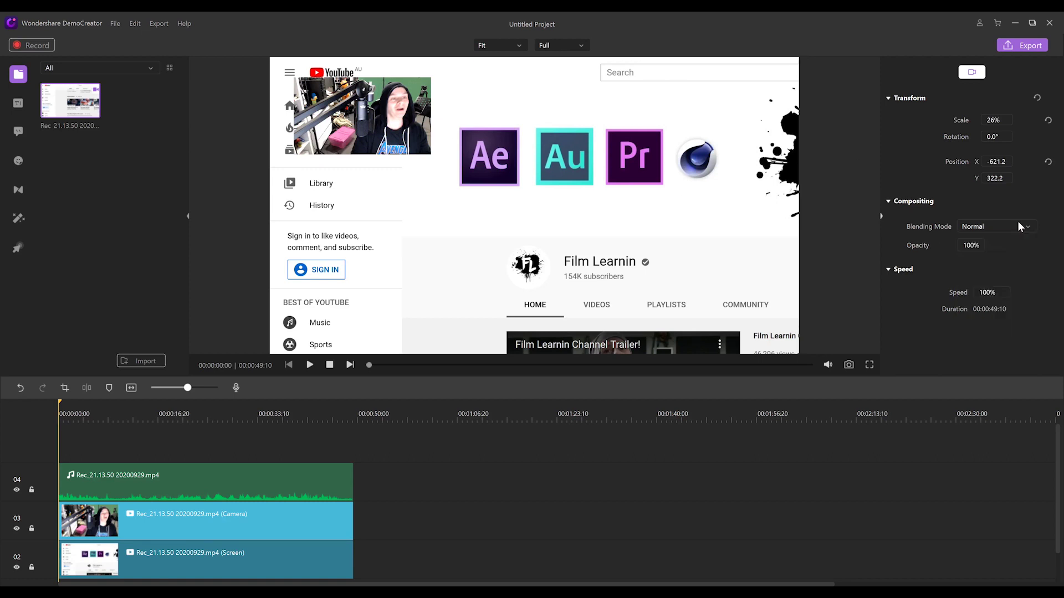
Step: Select the Screen clip and scale the screen capture down to 70%
left_click(191, 552)
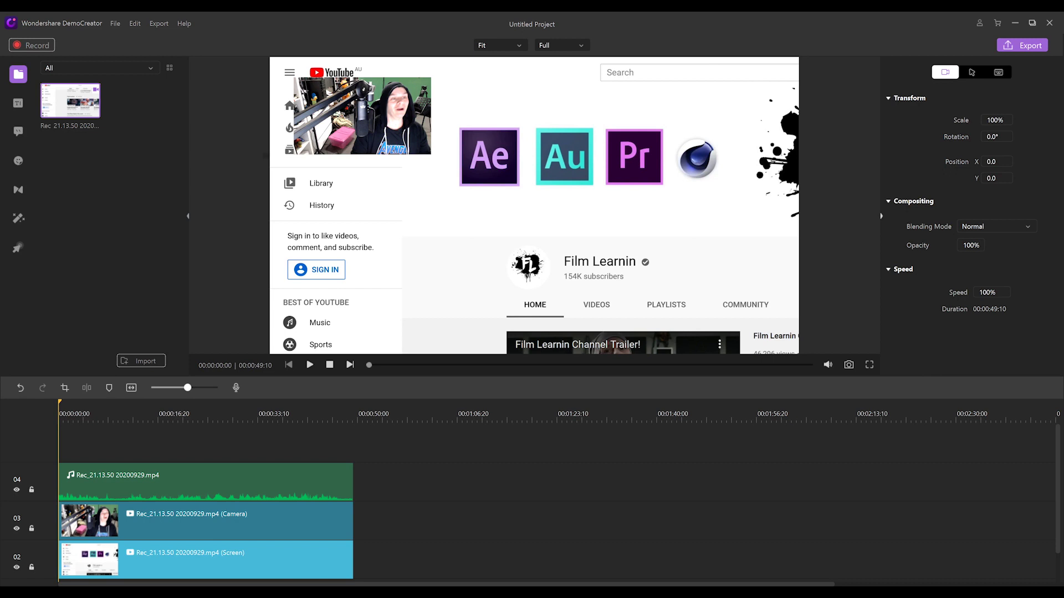
scroll(995, 120, "down", 3)
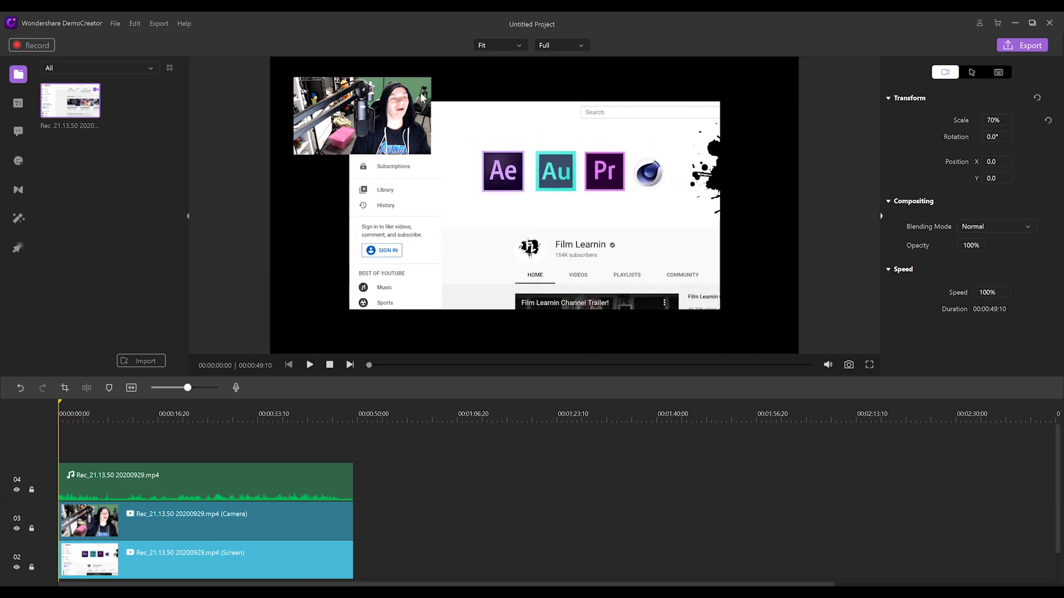